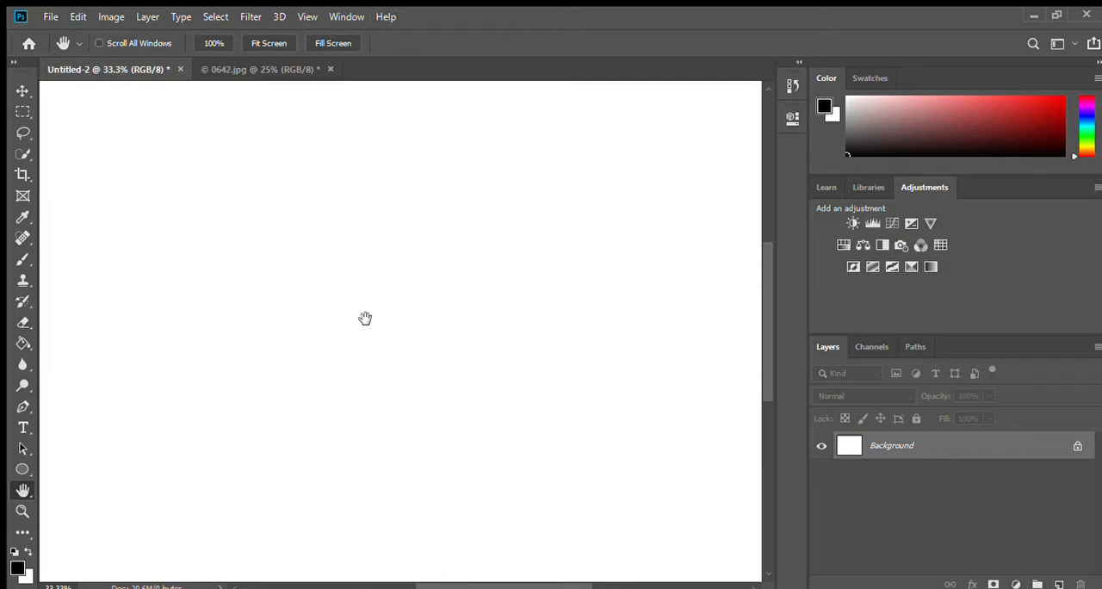
left_click(24, 428)
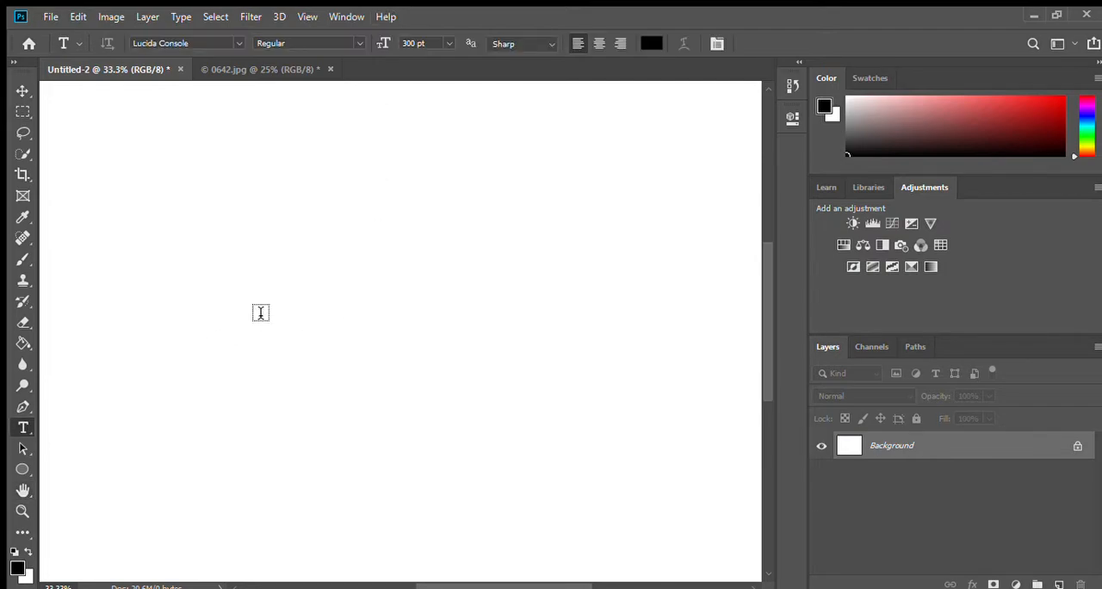
left_click(228, 373)
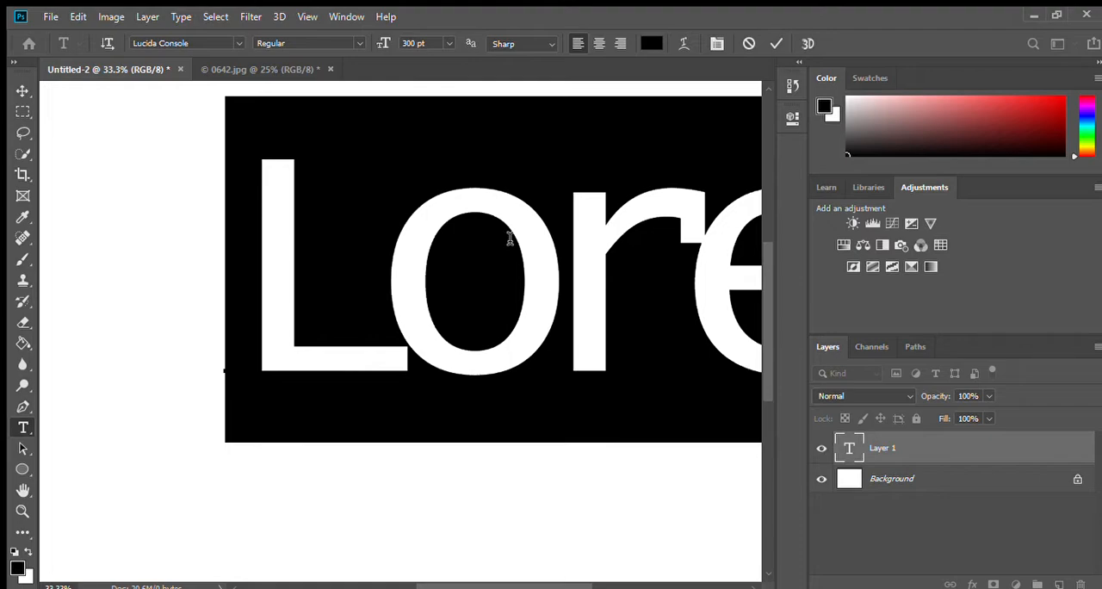
left_click(465, 303)
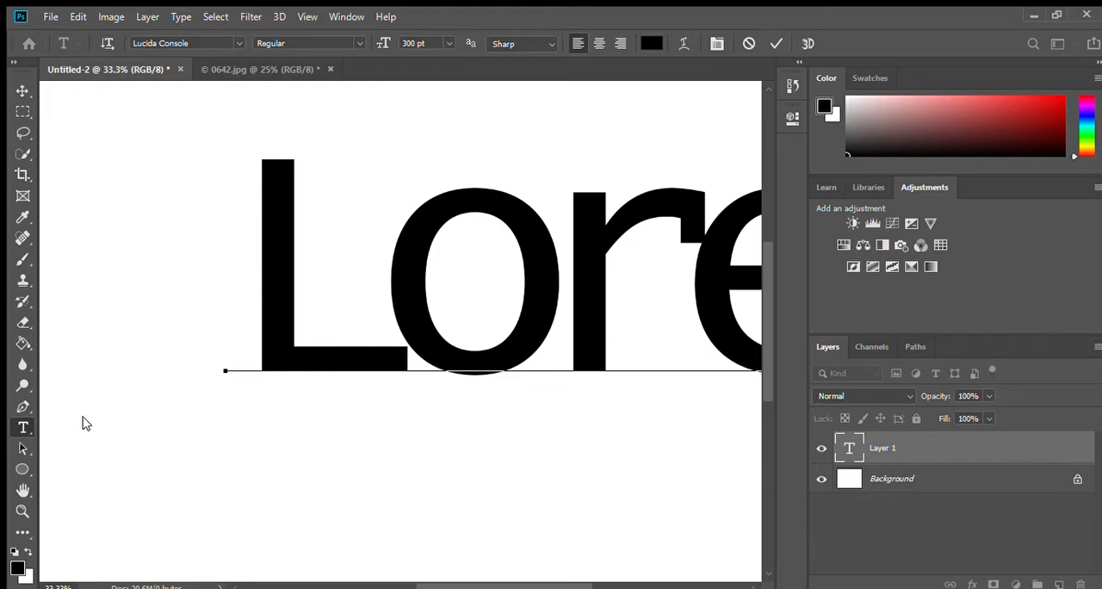
left_click(96, 379)
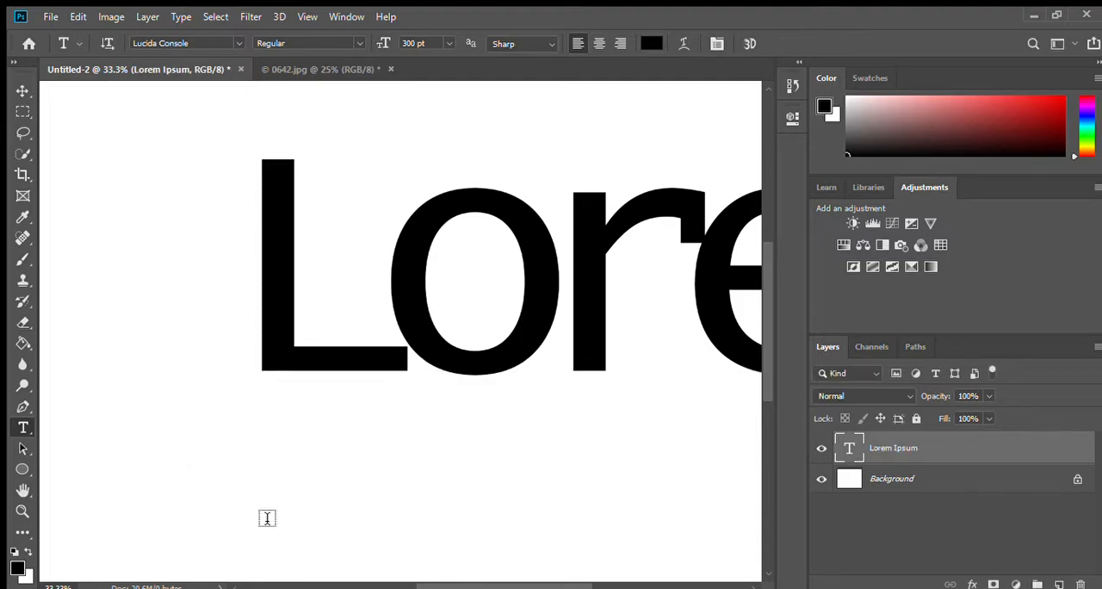
left_click_drag(146, 353, 388, 581)
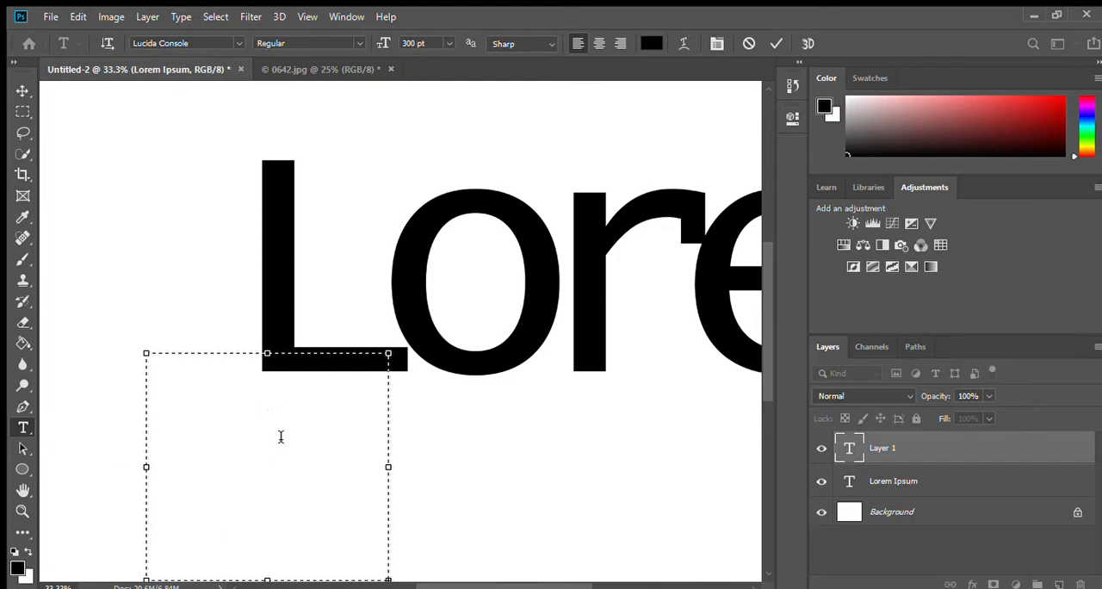
left_click(540, 251)
left_click(542, 250)
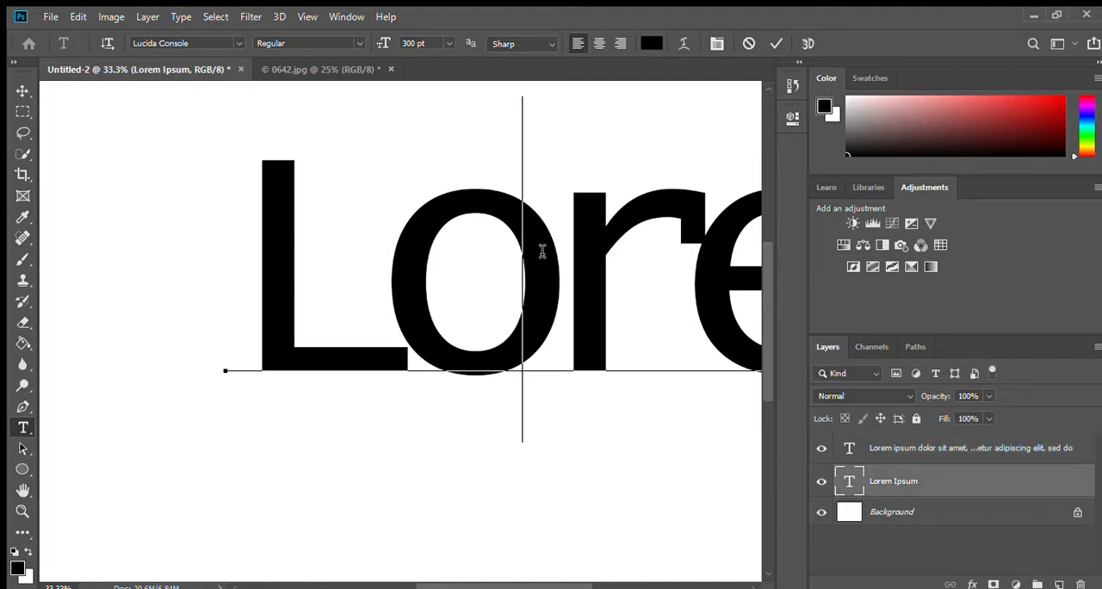
key("ctrl+a")
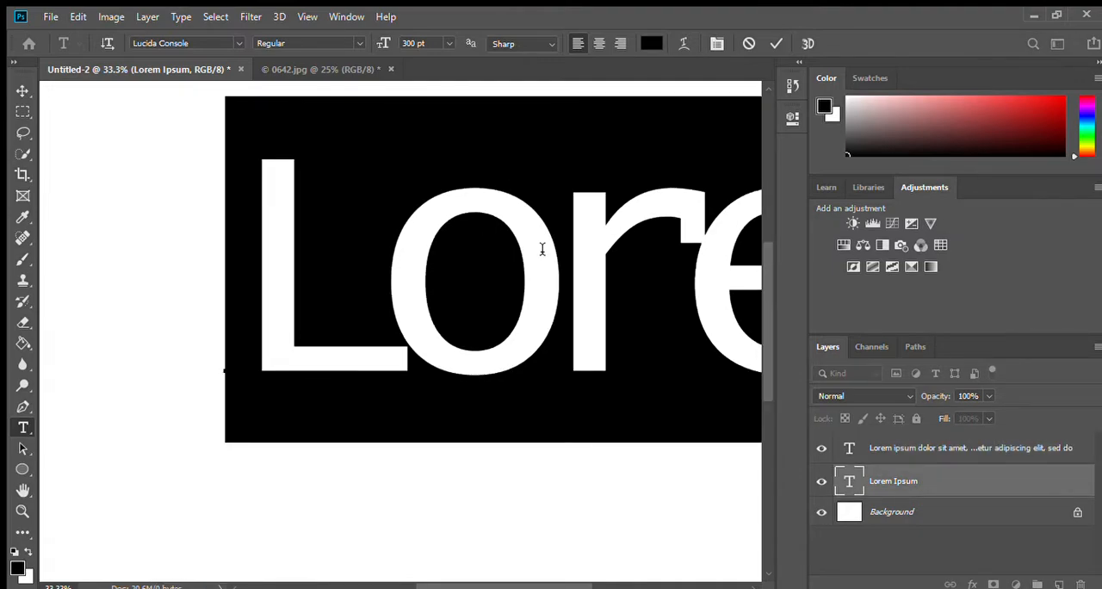
key("BackSpace")
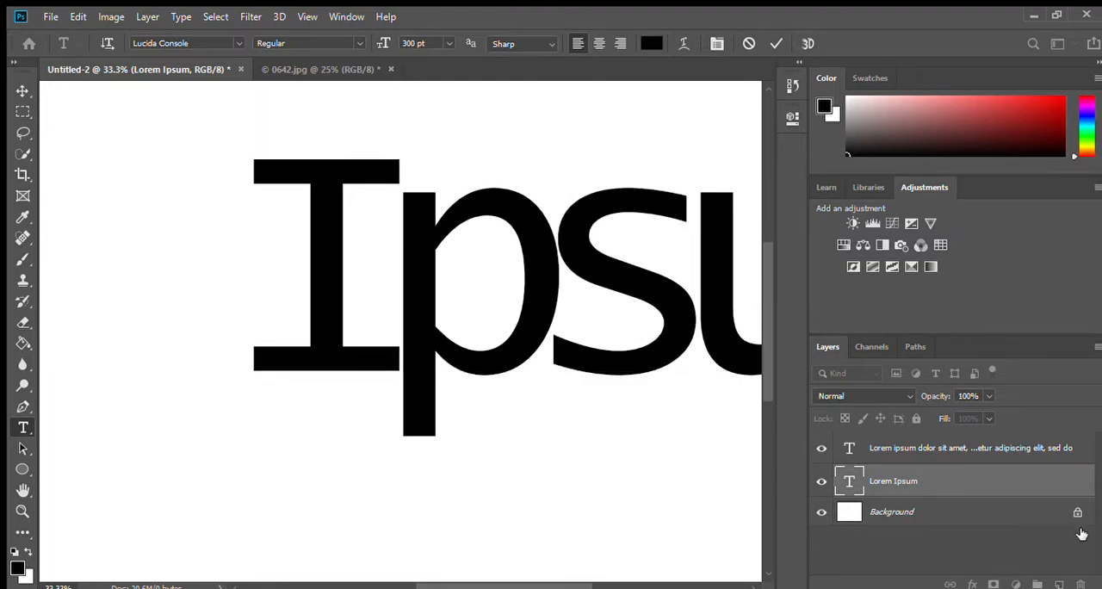
left_click(1082, 584)
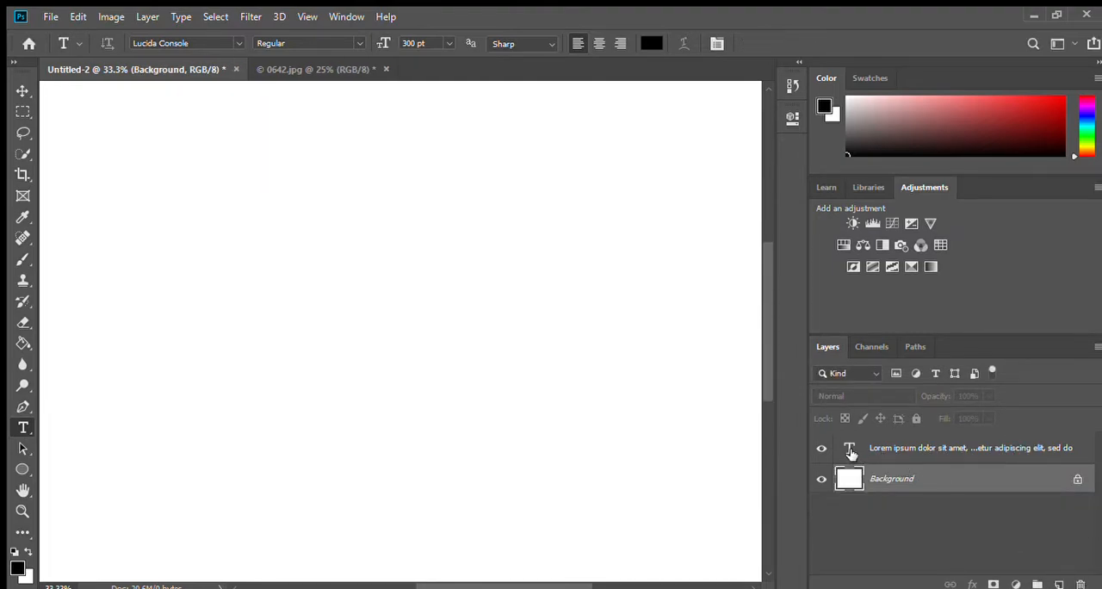
double_click(851, 450)
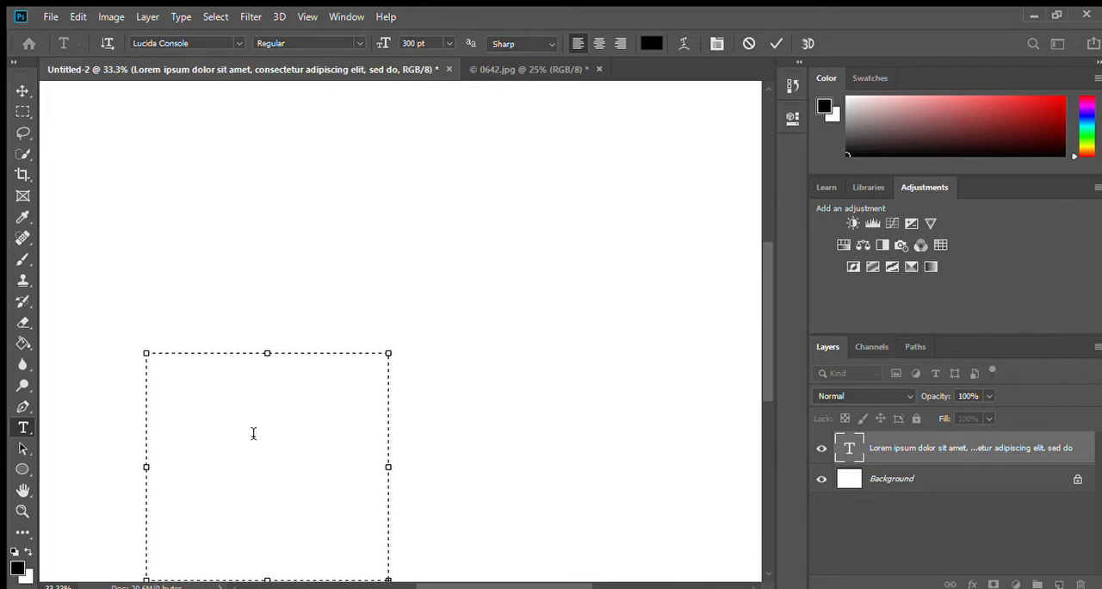
left_click(884, 445)
left_click(1082, 584)
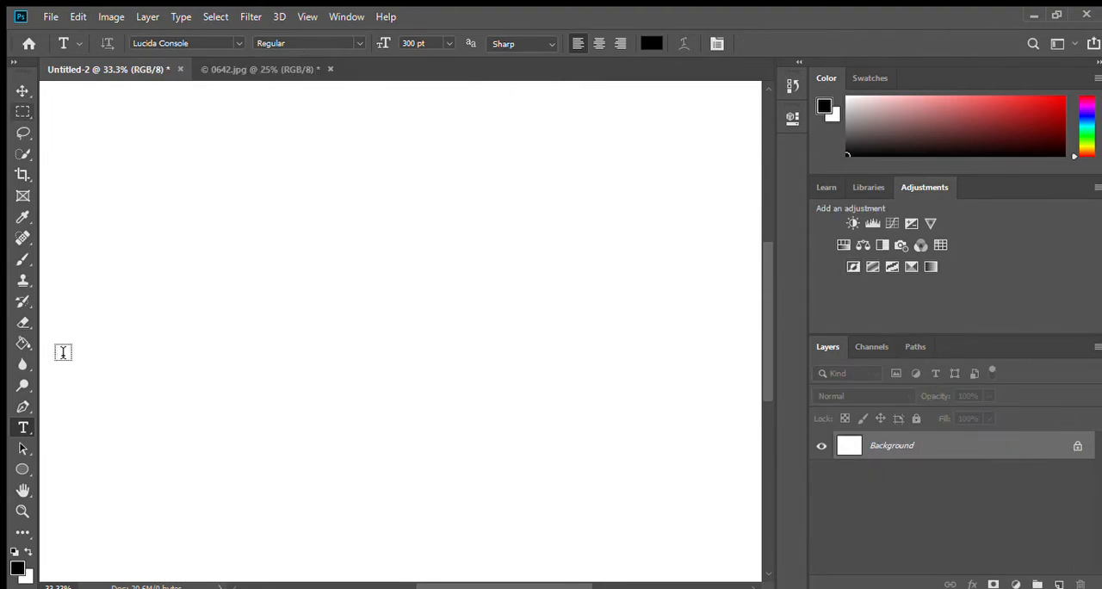
Step: Add a 300 pt text layer reading LOVE and centre it on the white canvas
left_click(129, 302)
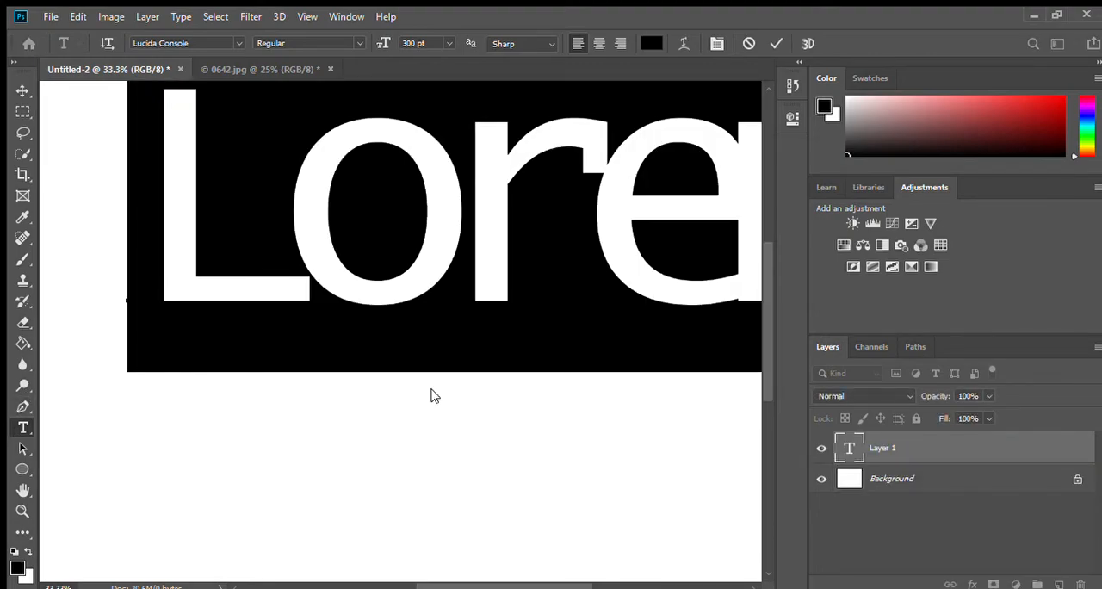
type("LOVE")
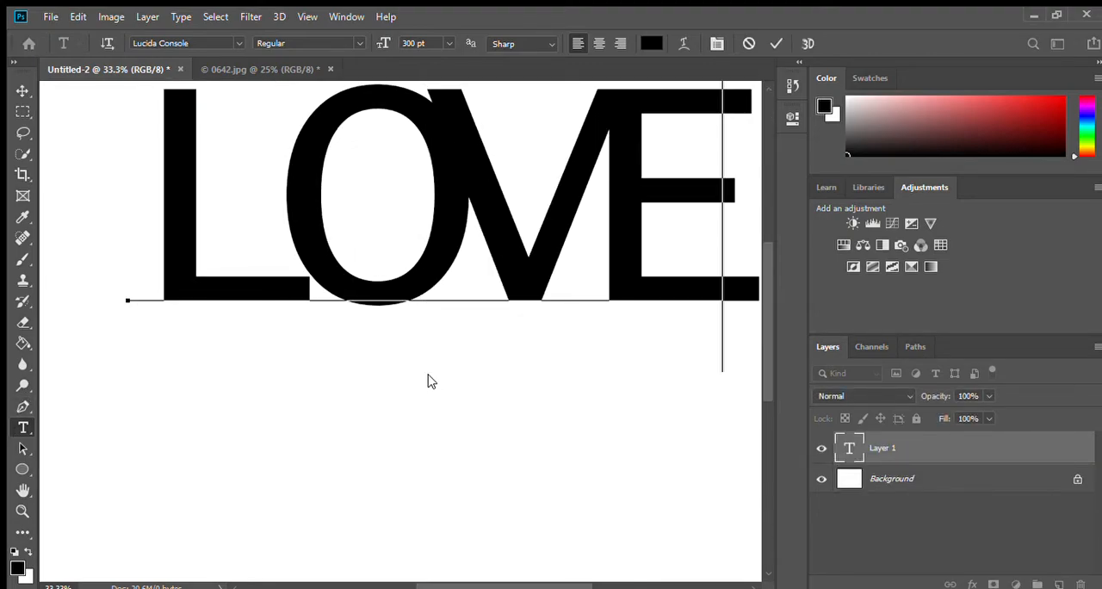
left_click(14, 92)
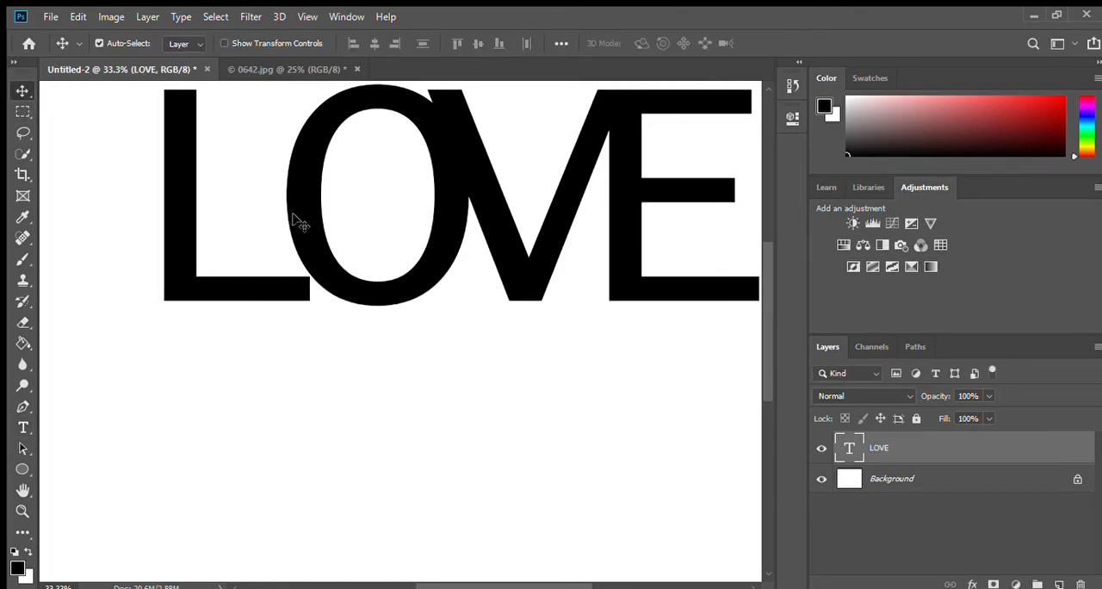
left_click_drag(296, 221, 262, 308)
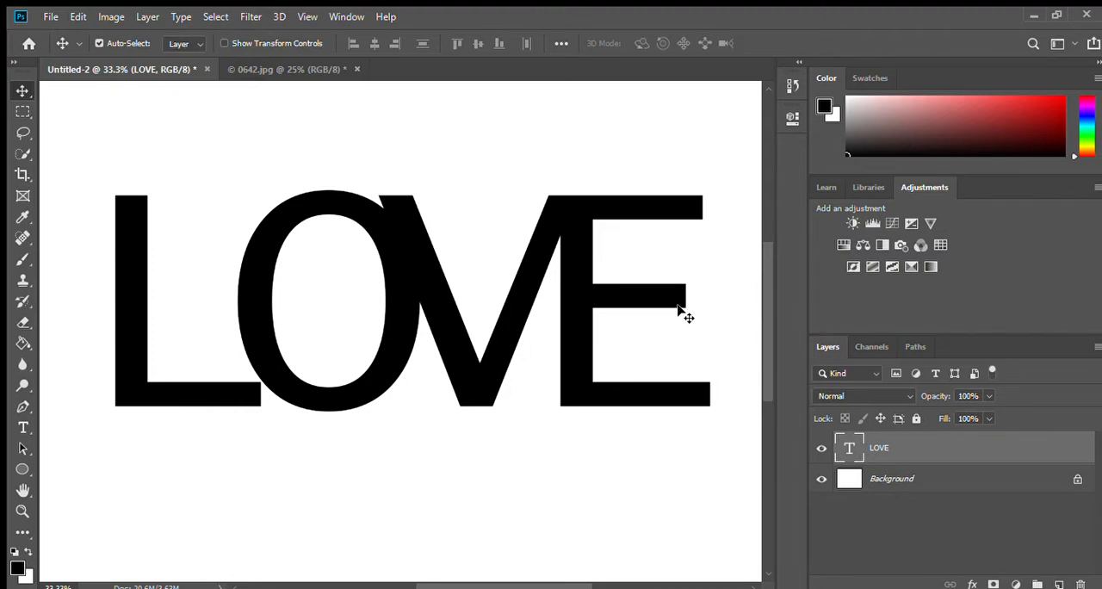
Step: Set the font of the LOVE text to Lucida Sans Unicode
double_click(849, 451)
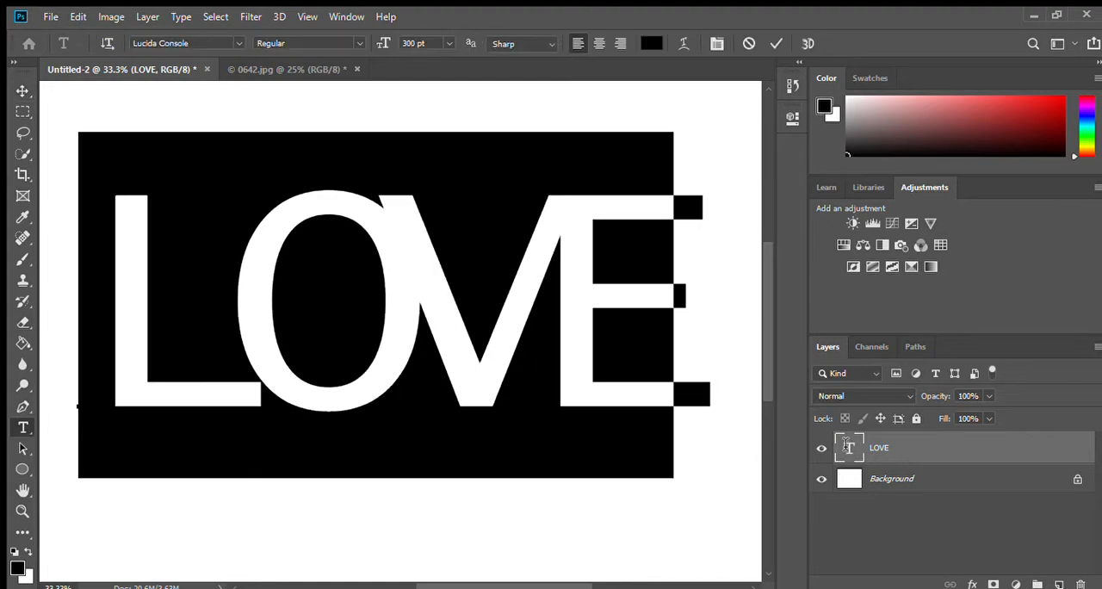
left_click(207, 40)
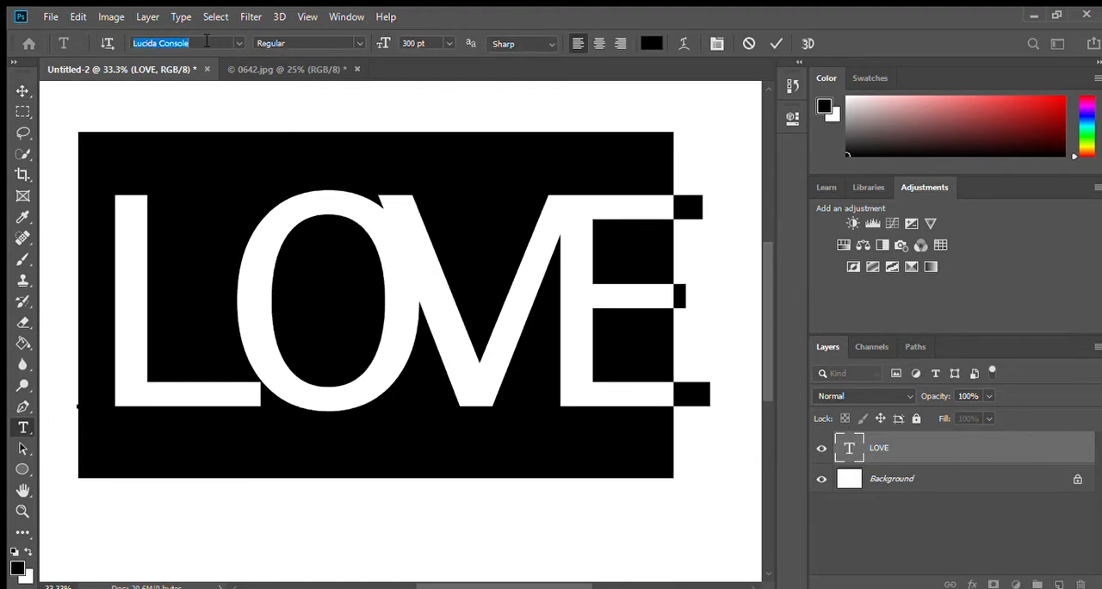
key("Down")
key("Return")
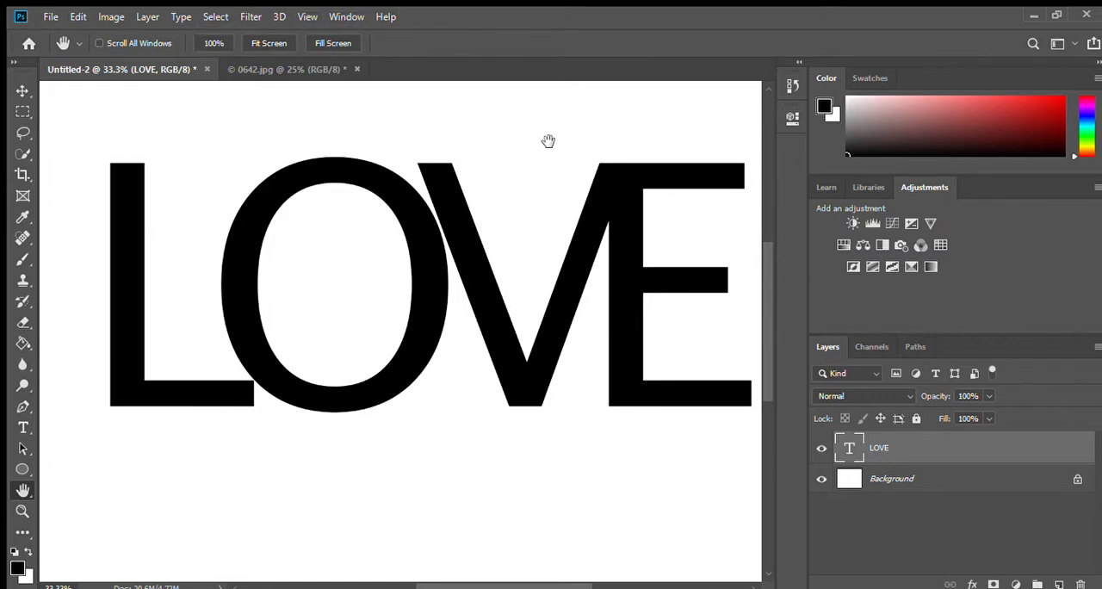
Step: Step through alternative fonts for the LOVE text and apply Liberation Mono
double_click(847, 449)
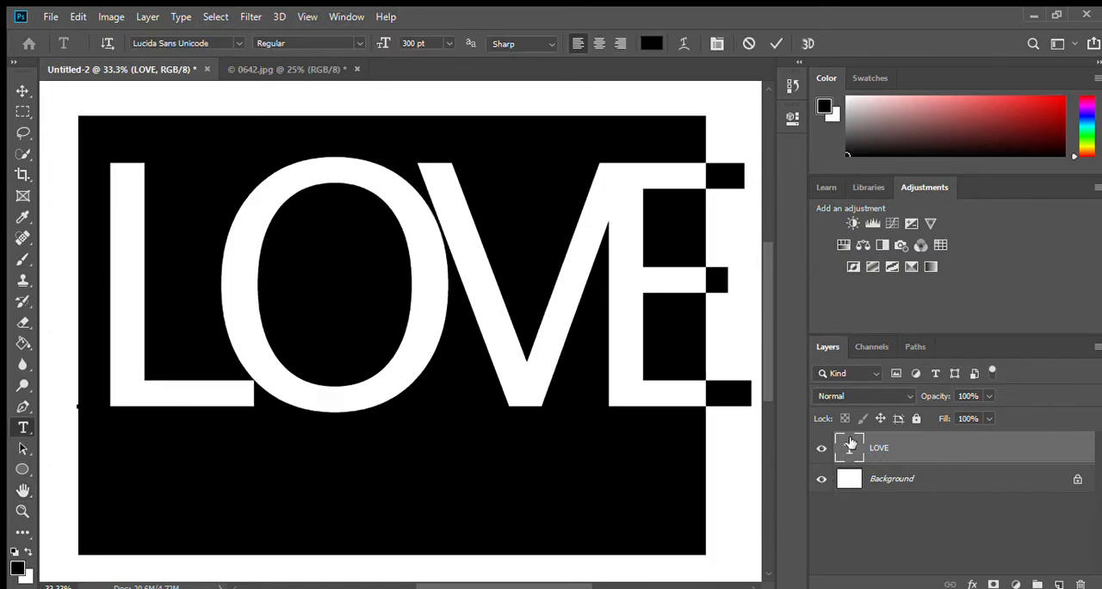
left_click(209, 45)
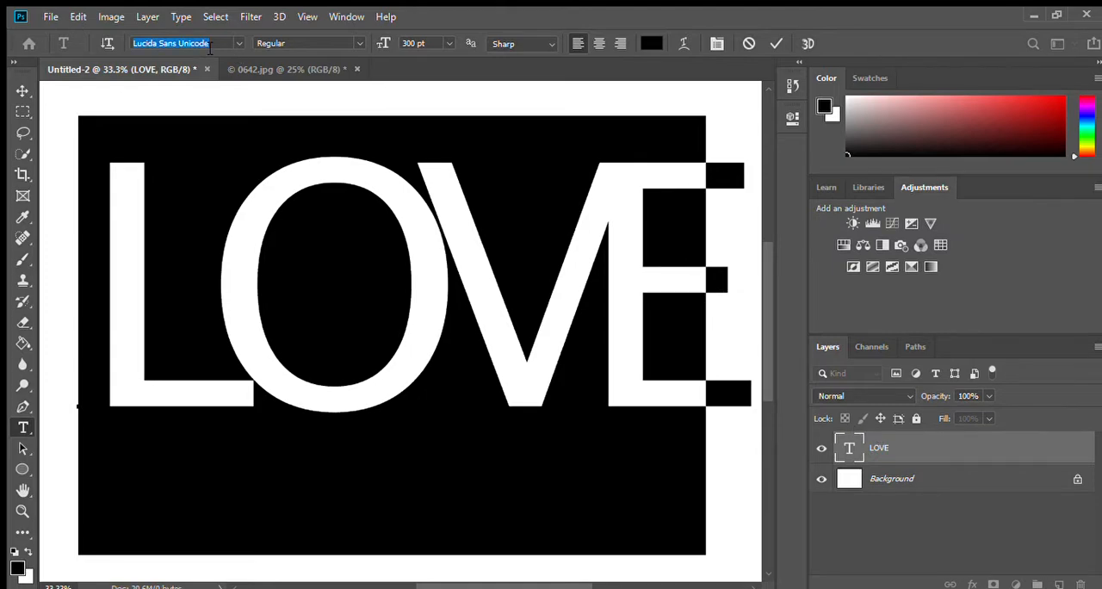
key("Up")
key("Up")
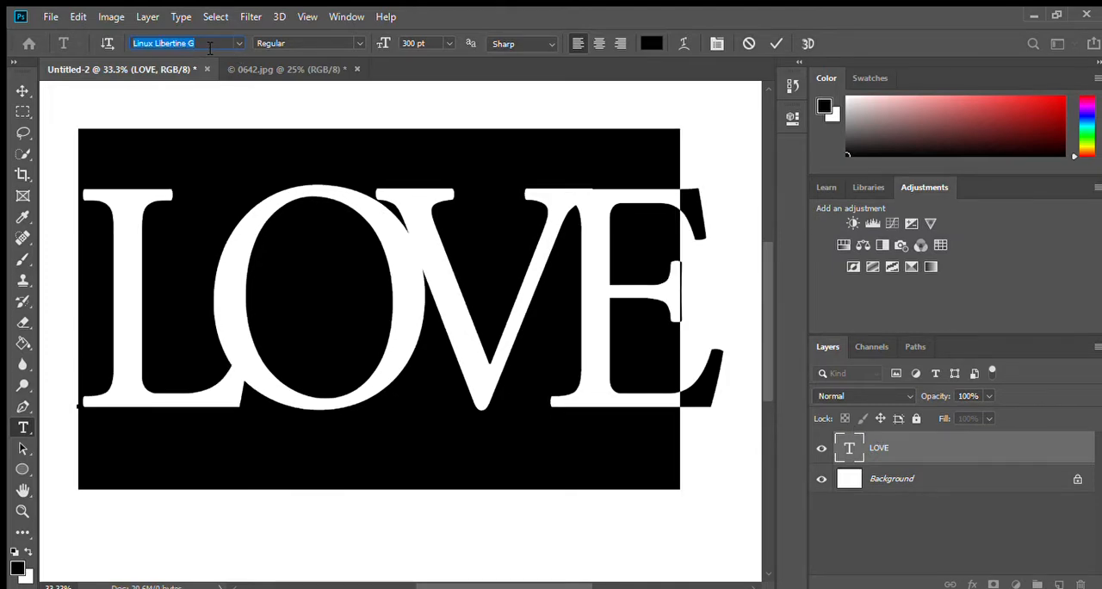
key("Up")
key("Up")
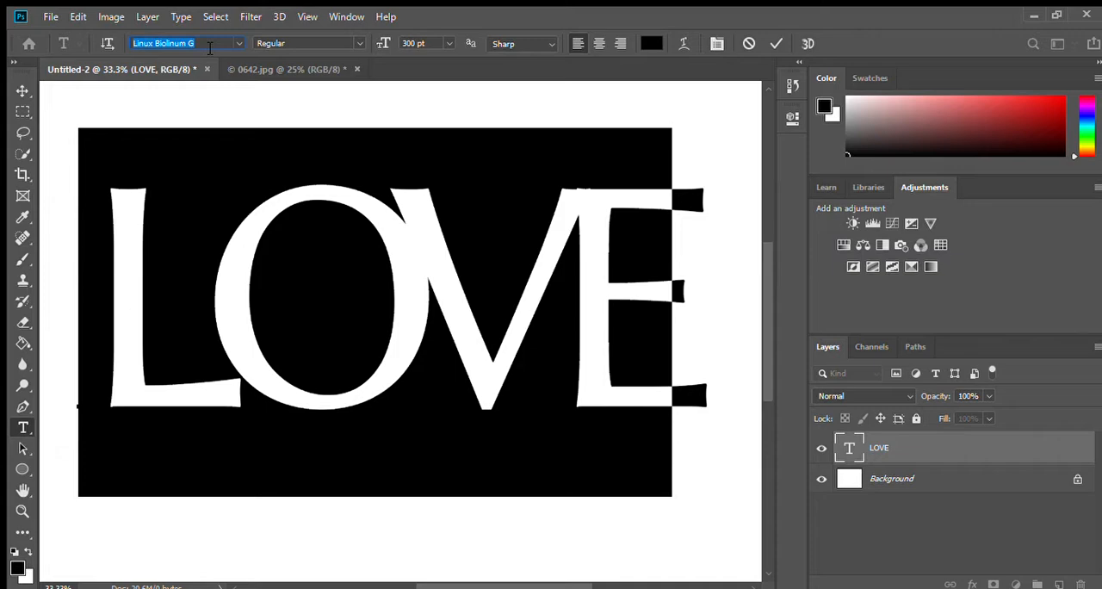
key("Up")
key("Up")
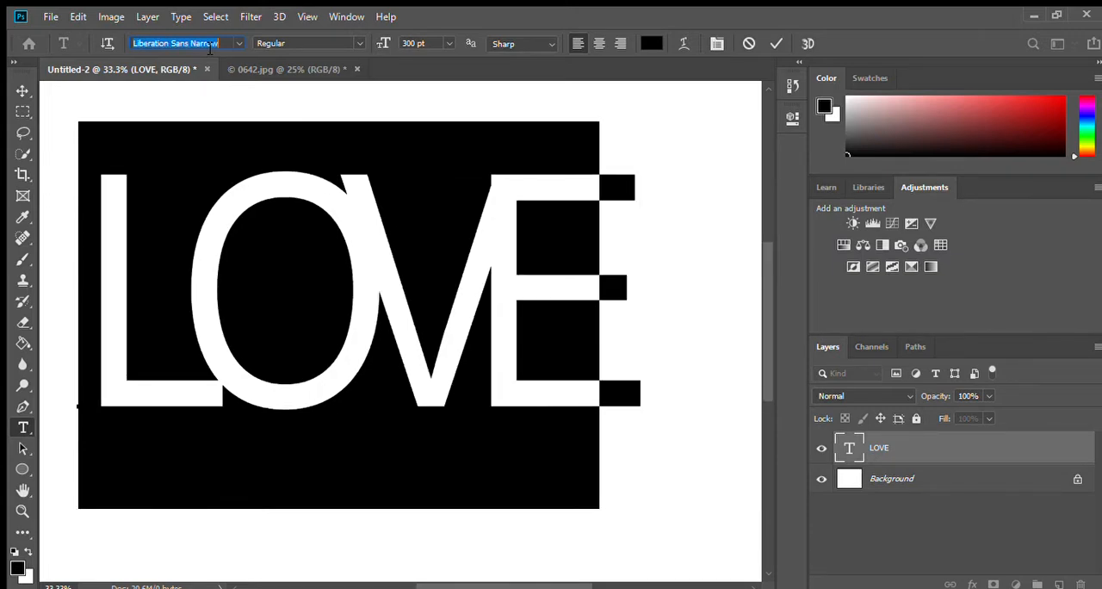
key("Up")
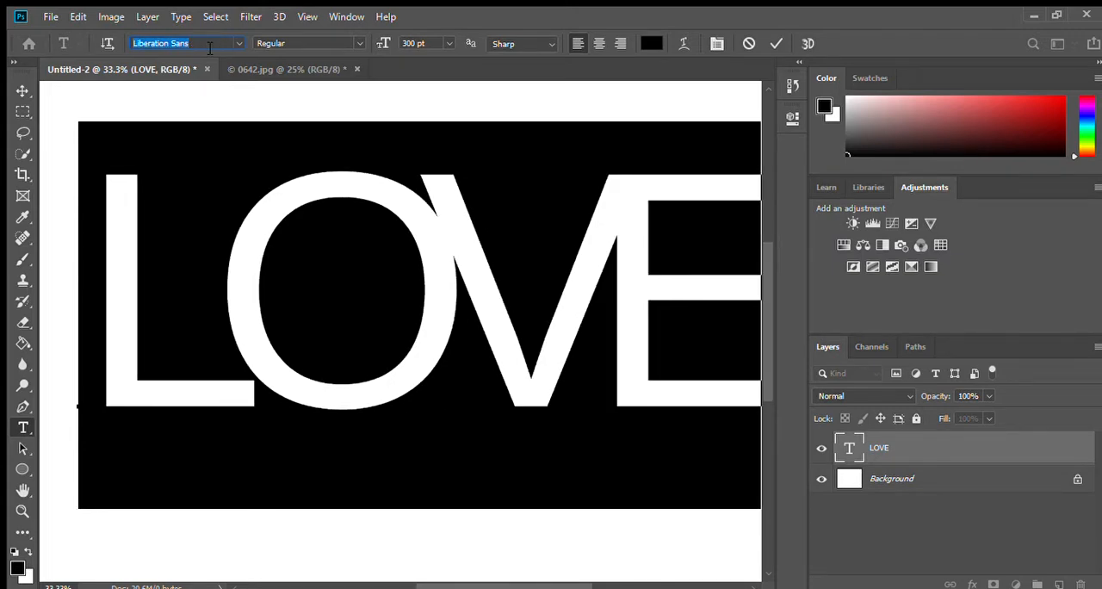
key("Up")
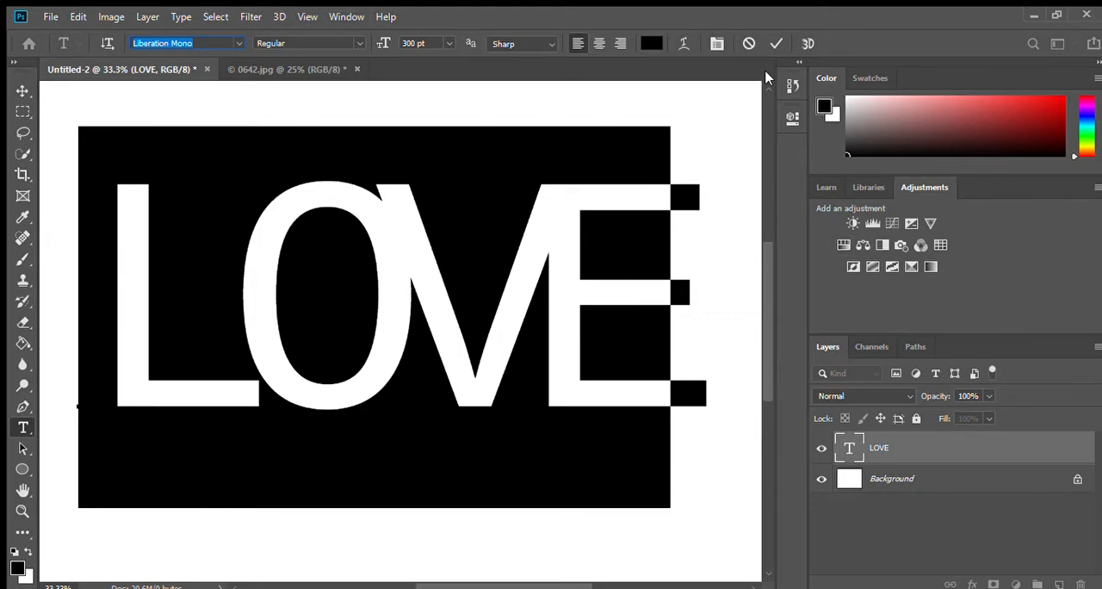
left_click(776, 43)
key("h")
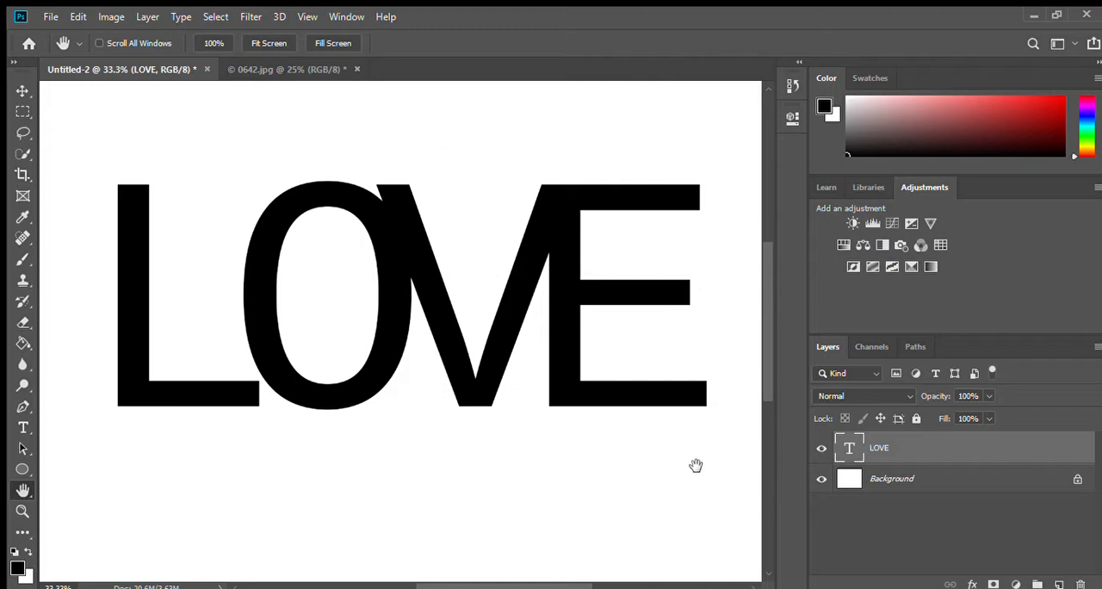
Step: Set the tracking of the LOVE text to -180 so the letters sit closer together
left_click(798, 62)
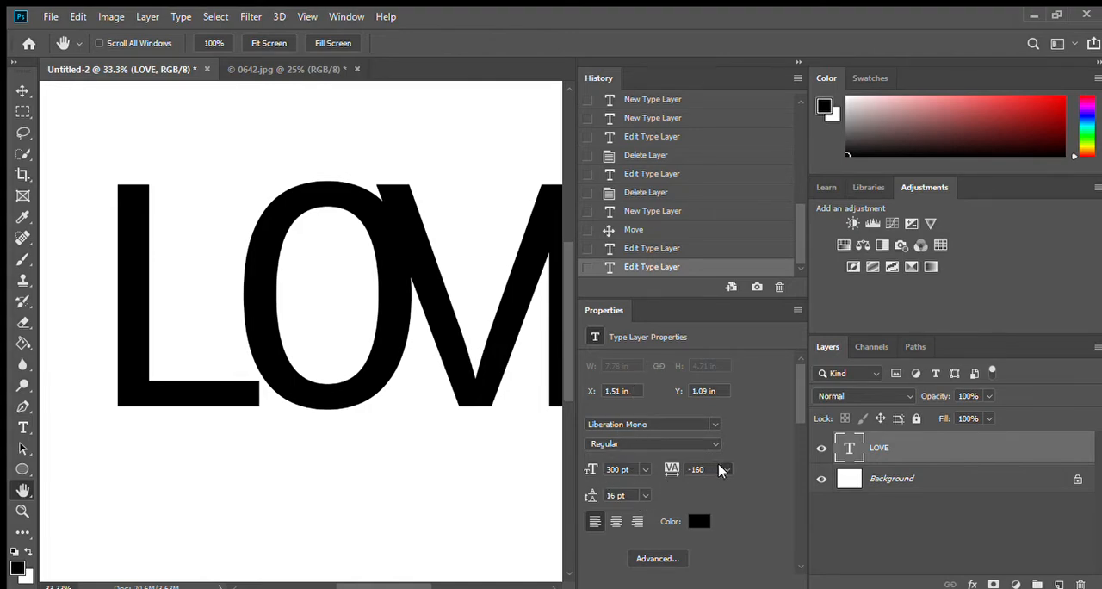
left_click_drag(690, 470, 707, 470)
key("Right")
type("80")
key("Return")
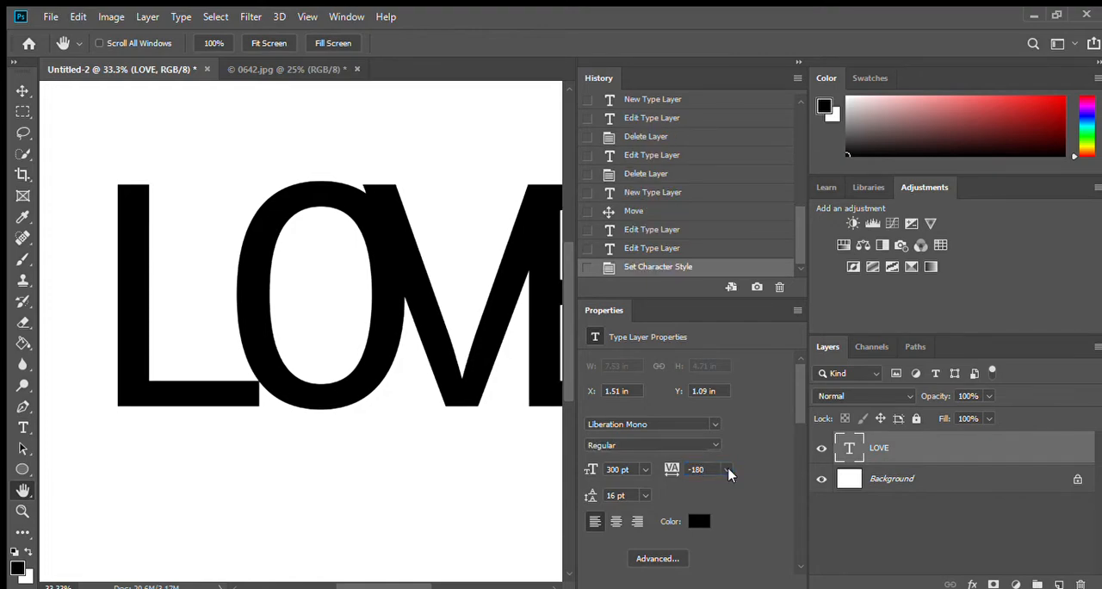
left_click(800, 63)
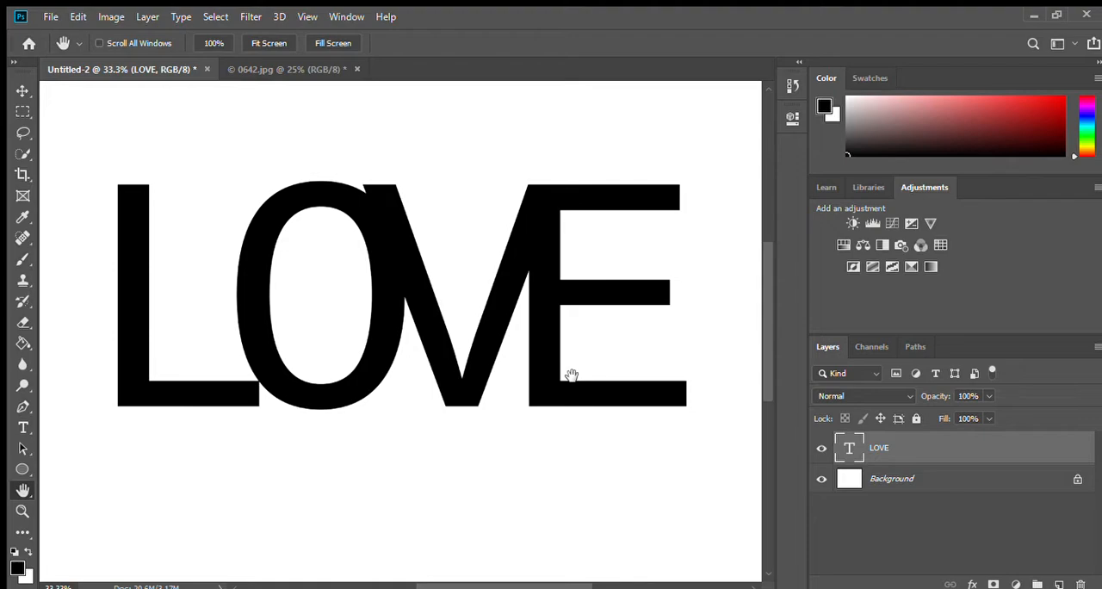
left_click(798, 62)
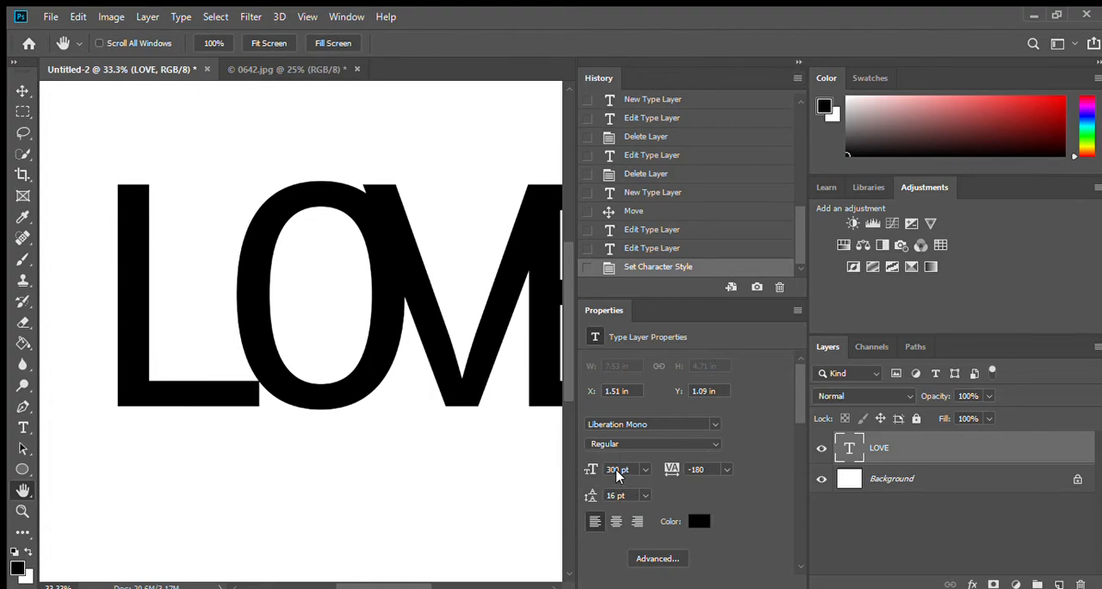
left_click(797, 63)
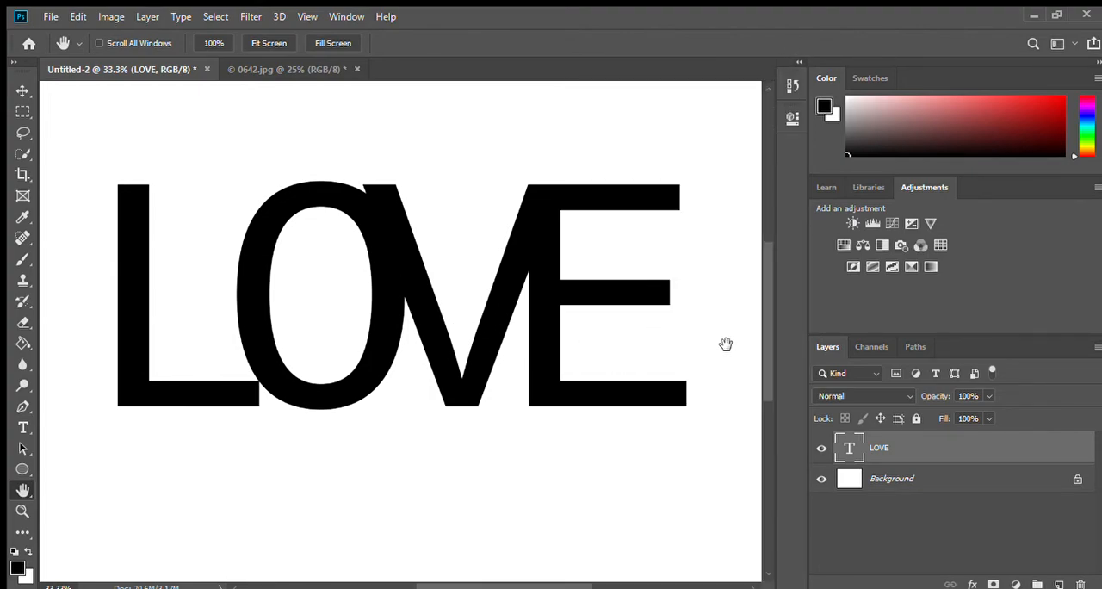
Step: Copy the wedding photo from 0642.jpg into Untitled-2 above the LOVE text and clip it to the letters
left_click(280, 69)
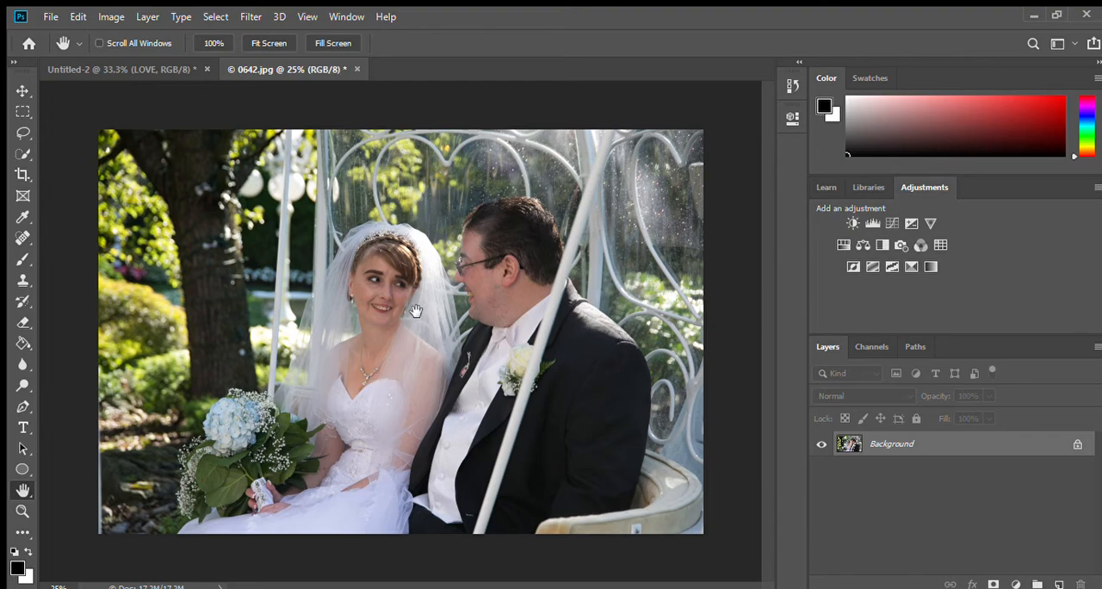
left_click(23, 91)
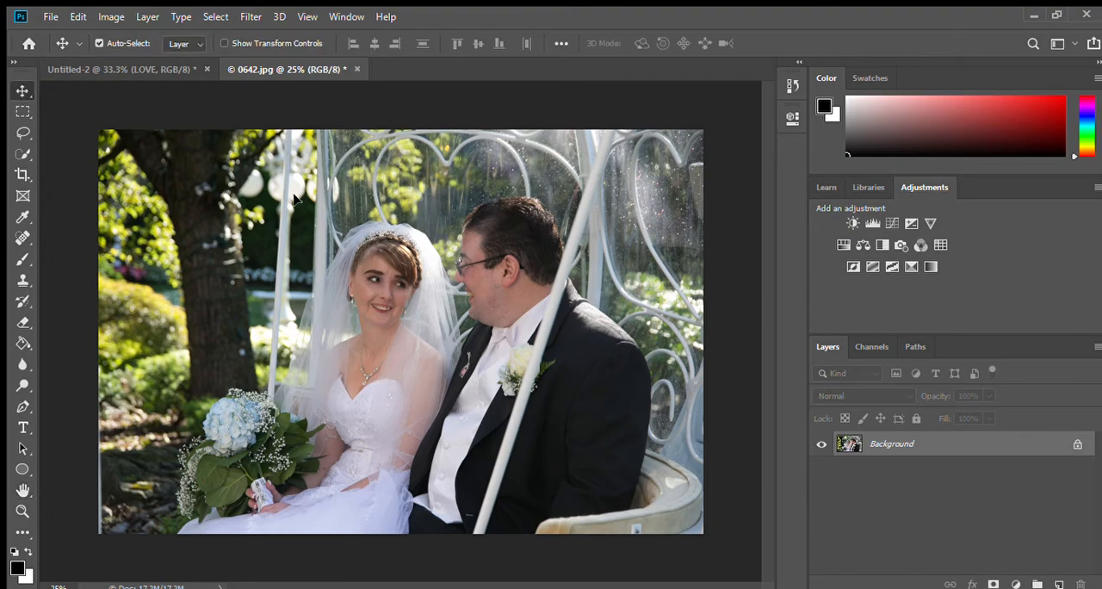
left_click_drag(124, 70, 410, 312)
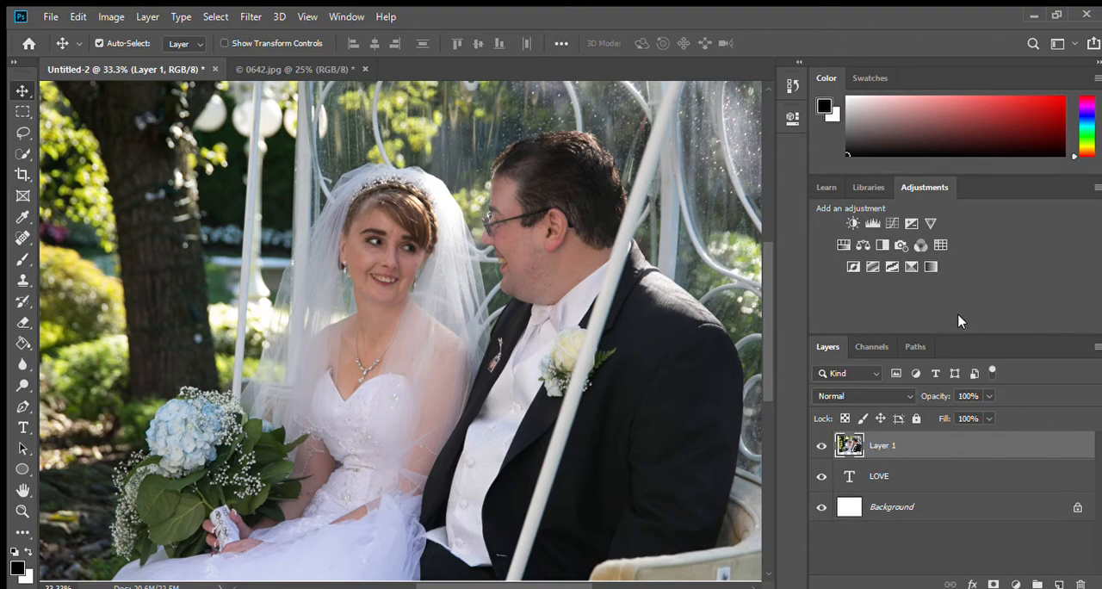
key("ctrl+alt+g")
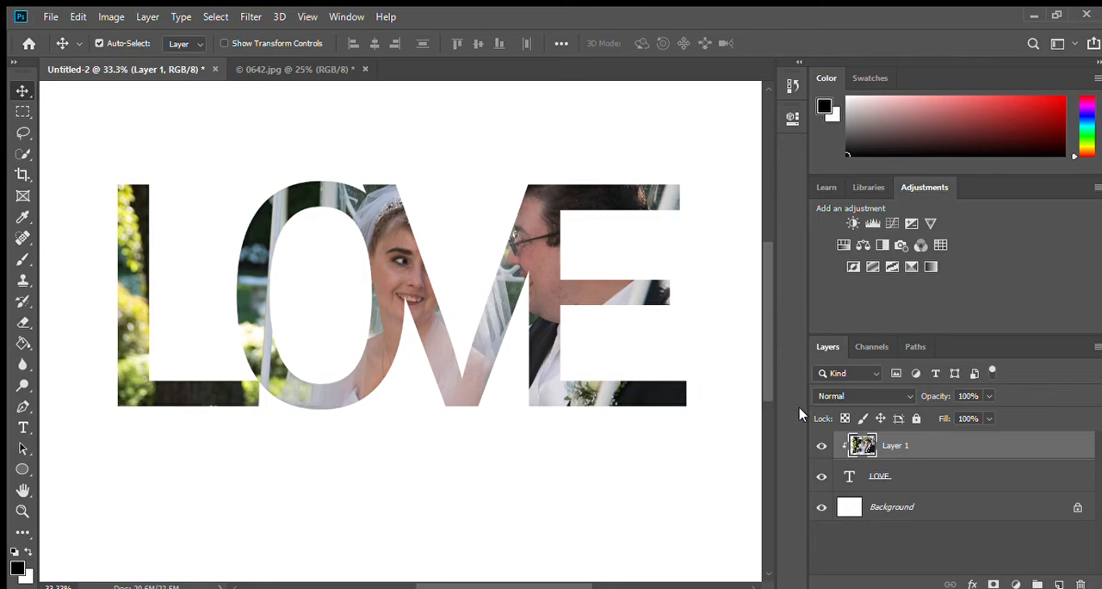
Step: Apply Drop Shadow and Bevel & Emboss effects to the LOVE text layer
left_click(880, 472)
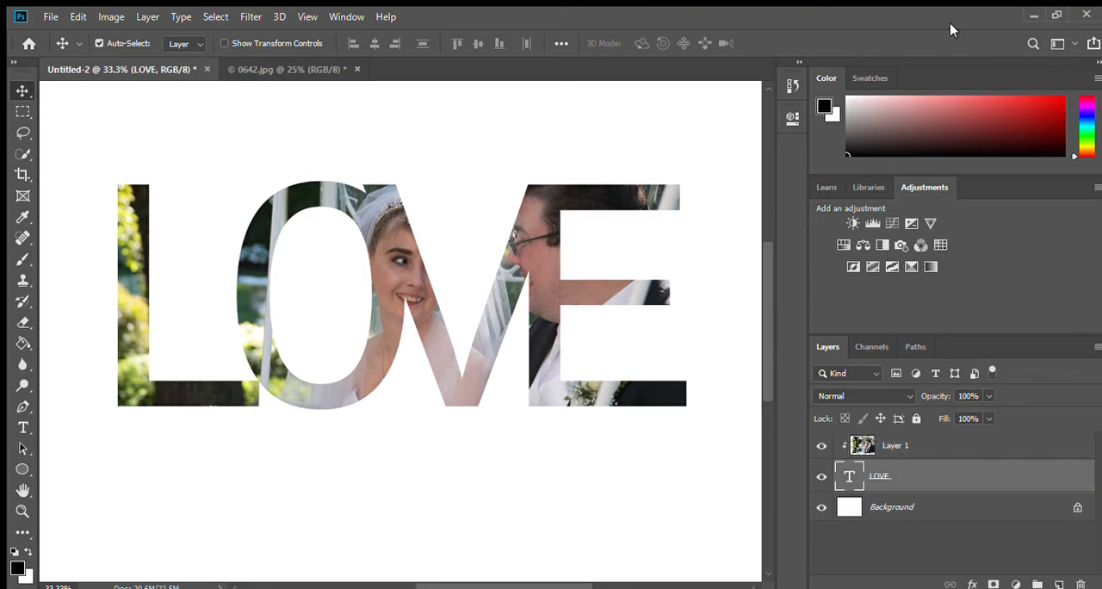
key("h")
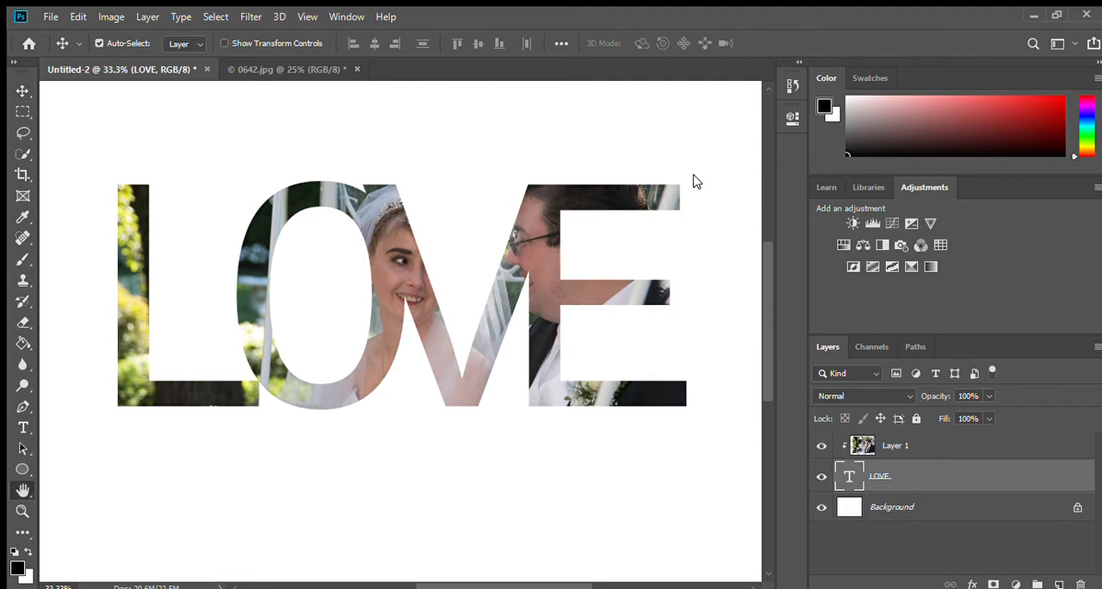
left_click(464, 360)
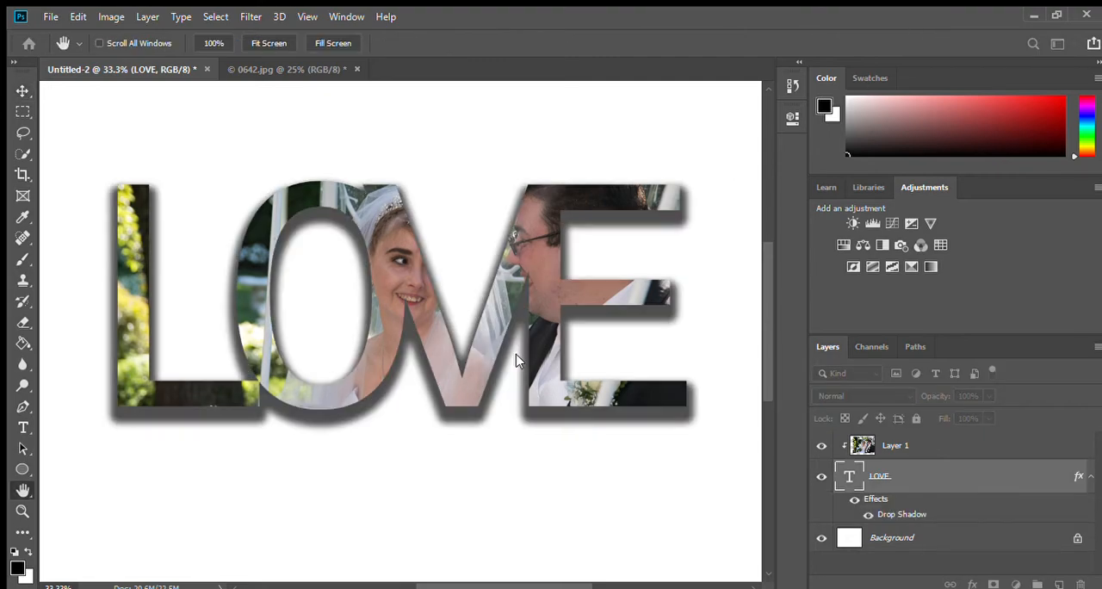
left_click(516, 355)
left_click(469, 133)
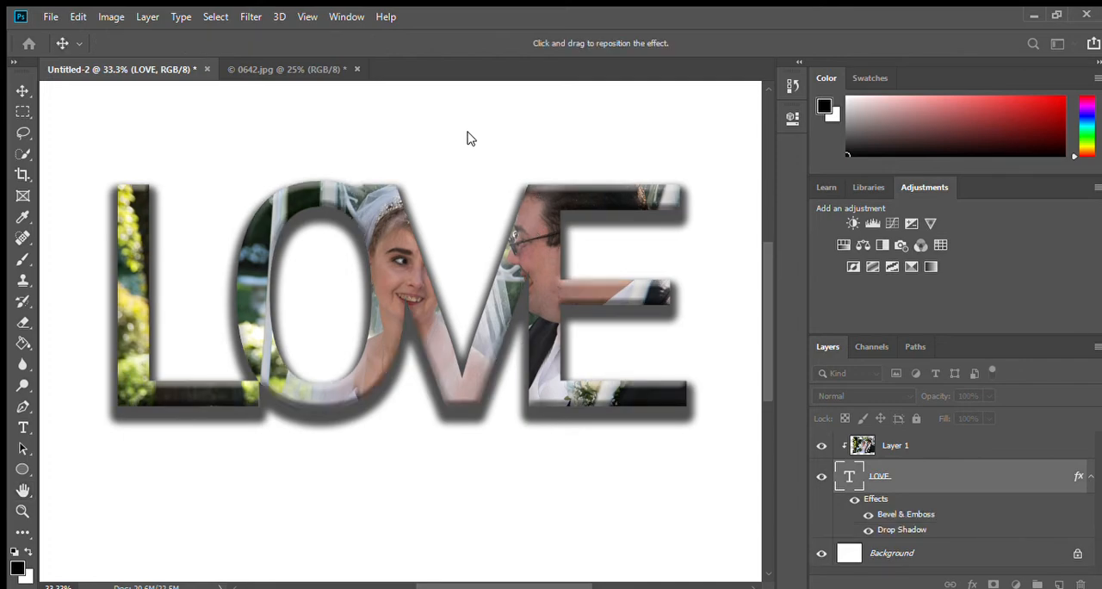
left_click(1017, 77)
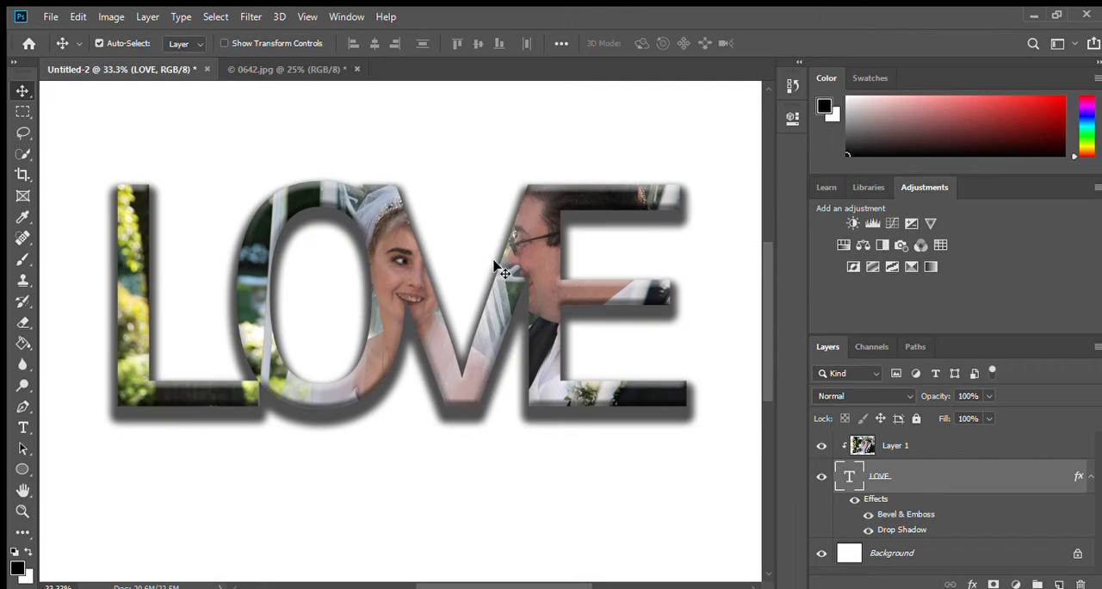